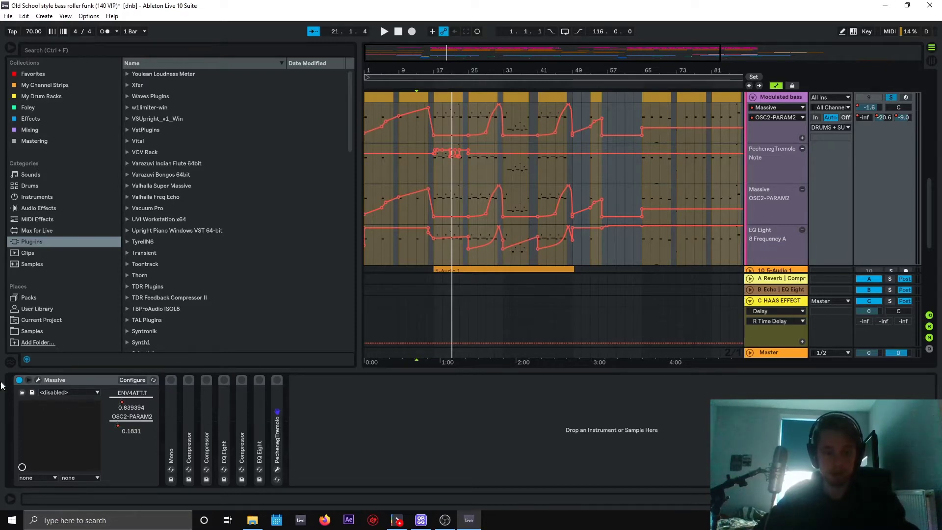
Step: Open the Massive synth window of the Modulated bass track and reposition it over the arrangement
{"action": "left_click", "coordinate": [38, 380]}
{"action": "left_click_drag", "start_coordinate": [492, 106], "coordinate": [507, 84]}
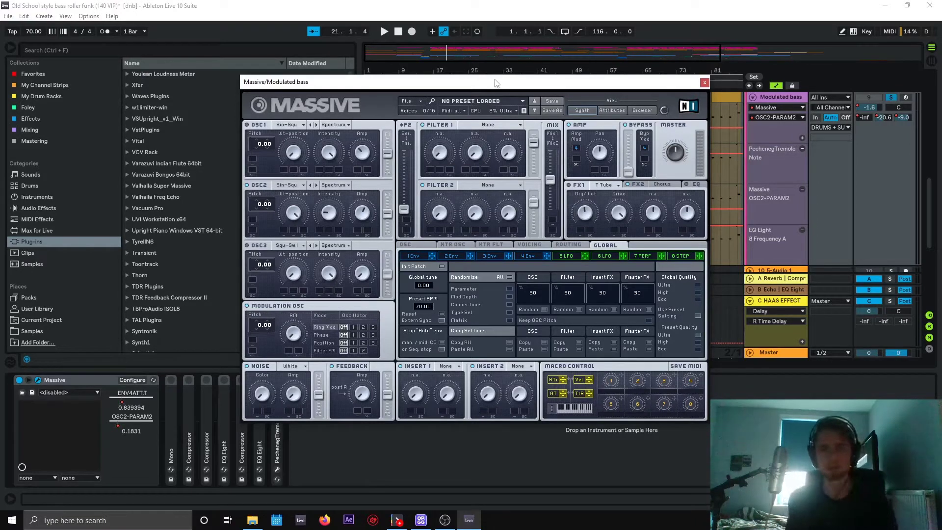
{"action": "left_click_drag", "start_coordinate": [496, 83], "coordinate": [544, 77]}
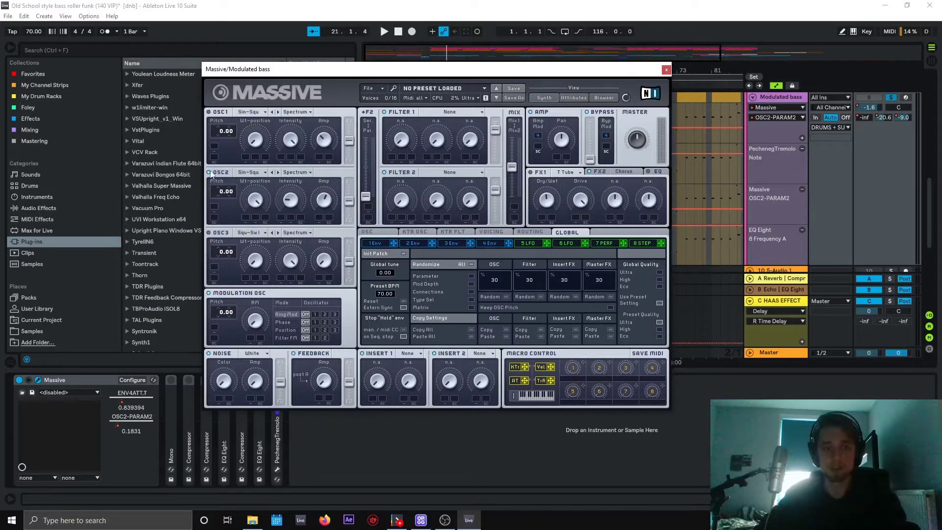
Step: Nudge the OSC2 intensity control in Massive and re-enable the OSC2-PARAM2 automation
{"action": "left_click", "coordinate": [255, 202]}
{"action": "left_click_drag", "start_coordinate": [291, 205], "coordinate": [290, 206]}
{"action": "left_click", "coordinate": [332, 205]}
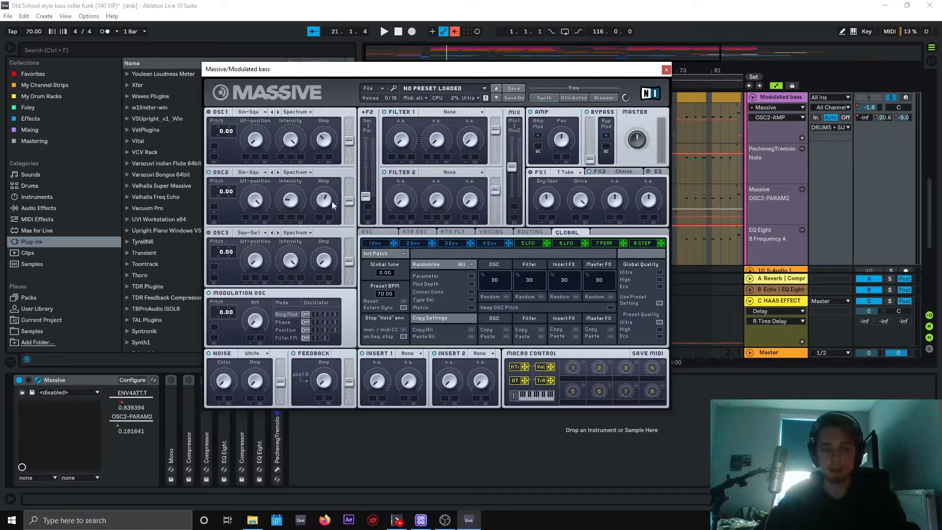
{"action": "right_click", "coordinate": [118, 431]}
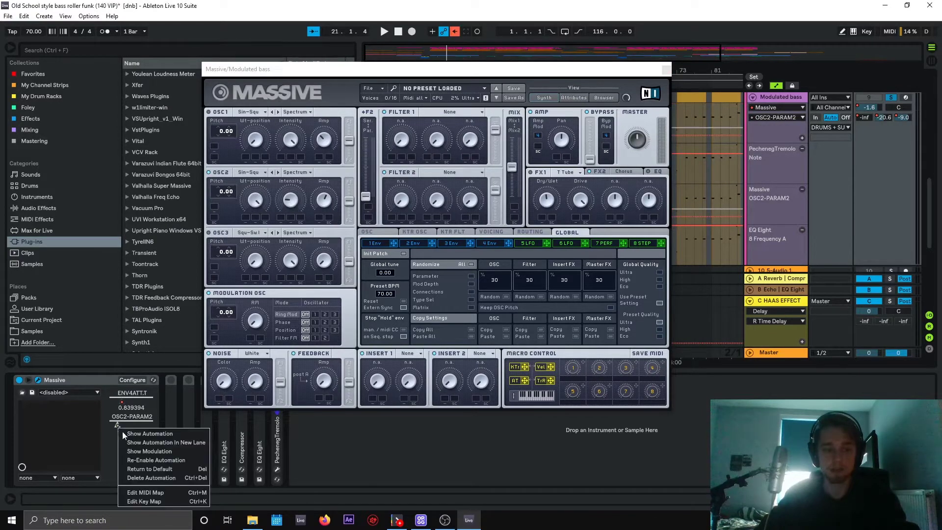
{"action": "left_click", "coordinate": [142, 456]}
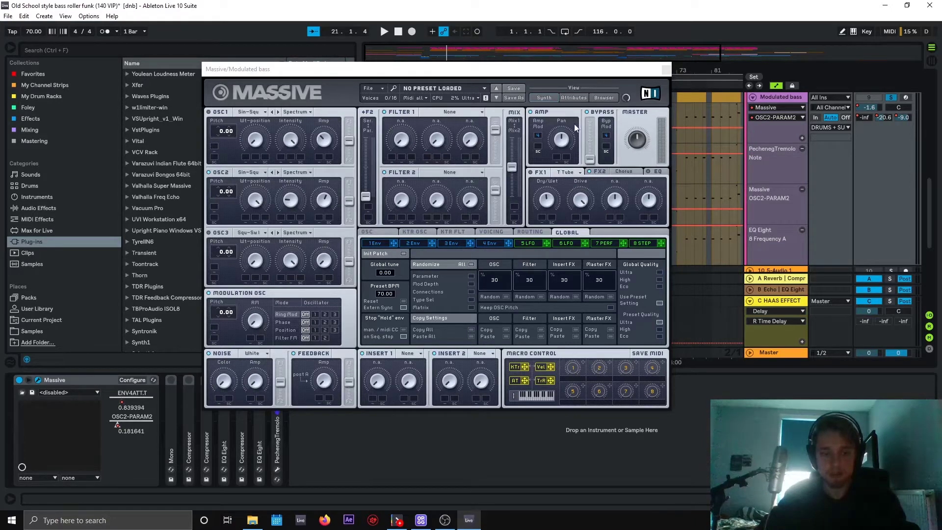
Step: Examine Massive's FX2 chorus settings and the envelope 4 shape, and close the synth window
{"action": "left_click", "coordinate": [624, 172]}
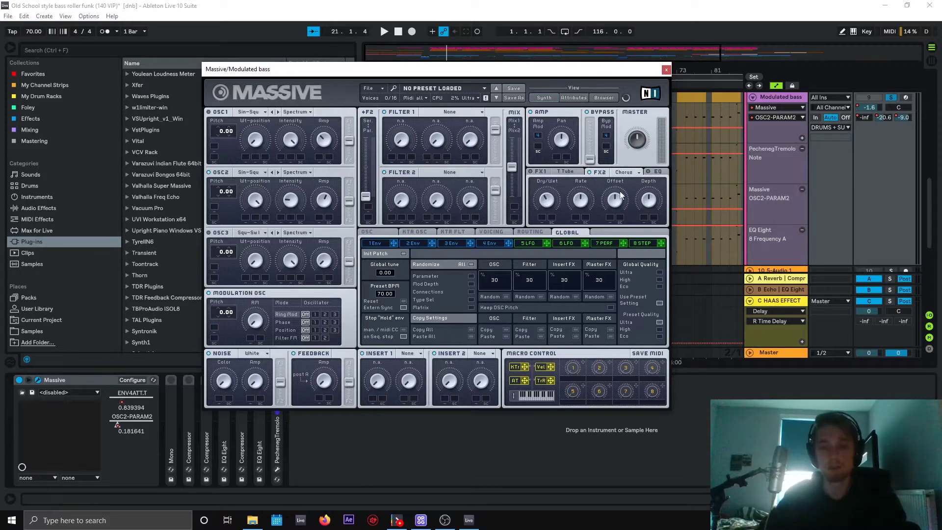
{"action": "left_click", "coordinate": [493, 244]}
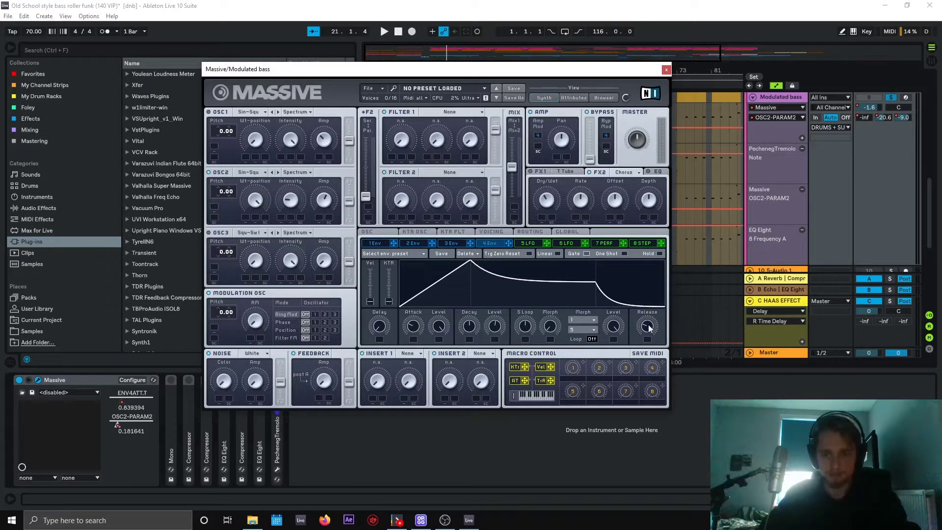
{"action": "left_click", "coordinate": [667, 70]}
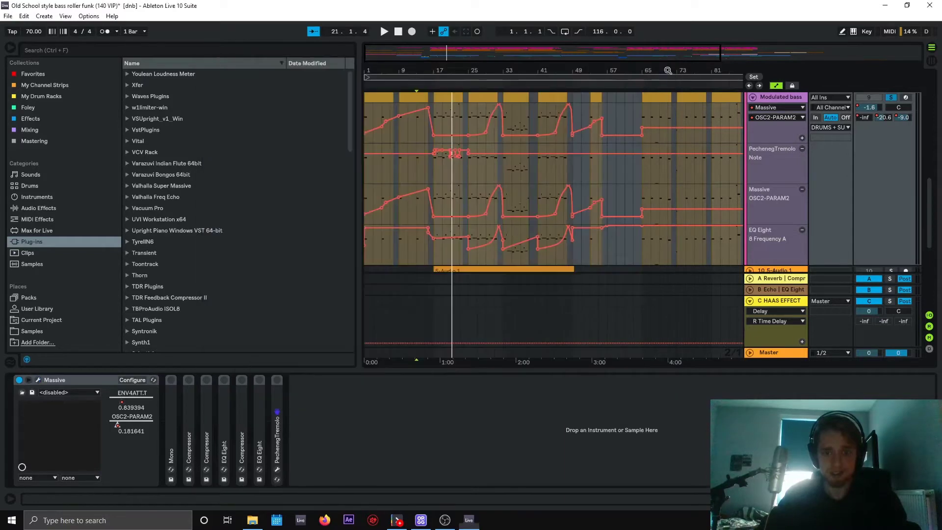
Step: Unfold the Mono device and audition the Modulated bass clip that starts at bar 17
{"action": "double_click", "coordinate": [169, 390]}
{"action": "key", "text": "space"}
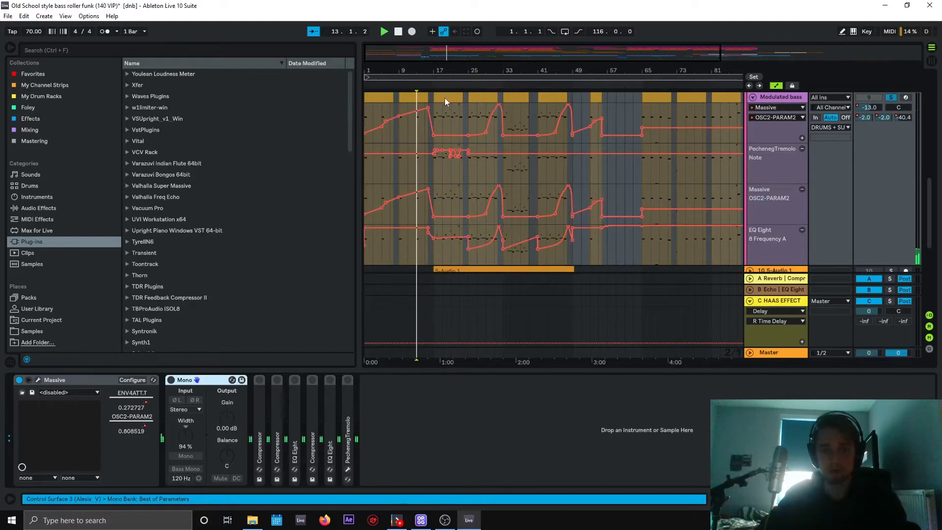
{"action": "left_click", "coordinate": [444, 98]}
{"action": "key", "text": "space"}
{"action": "key", "text": "space"}
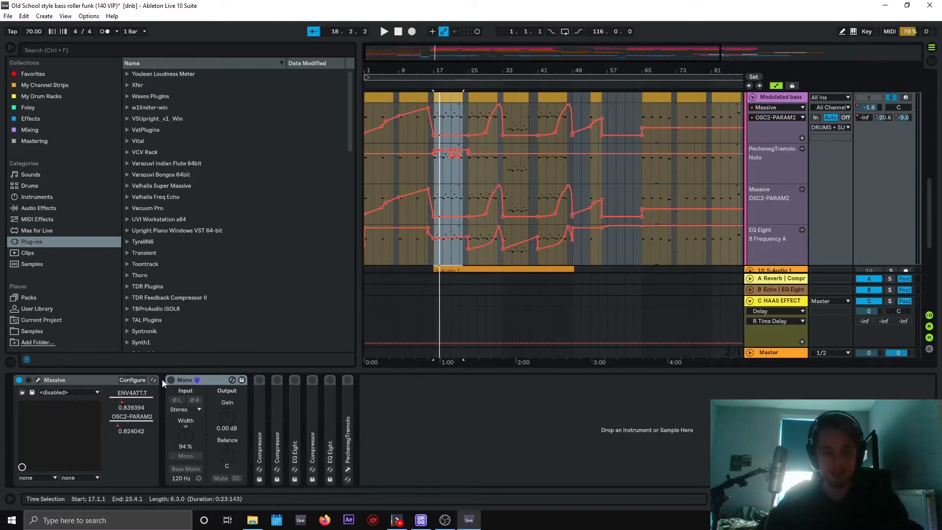
Step: Switch on the Mono device, and unfold and switch on the two compressors that follow it
{"action": "left_click", "coordinate": [219, 430]}
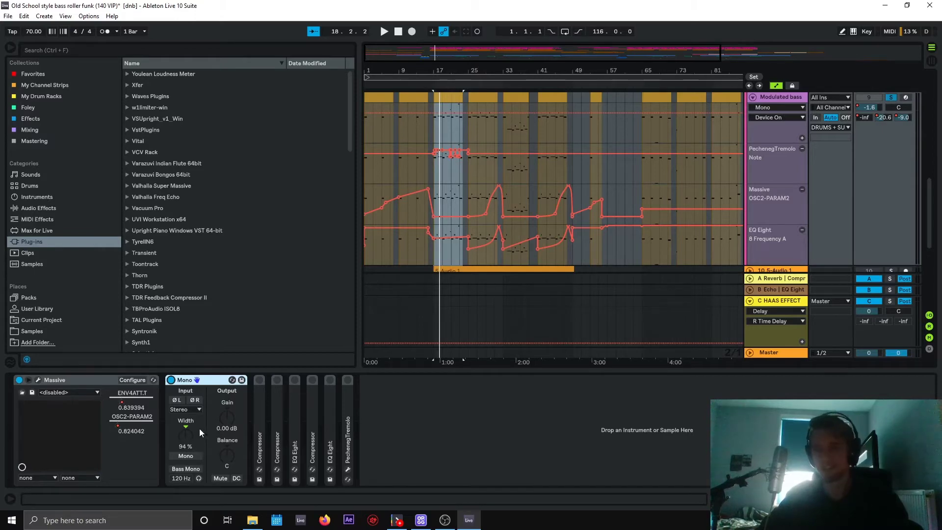
{"action": "double_click", "coordinate": [262, 414]}
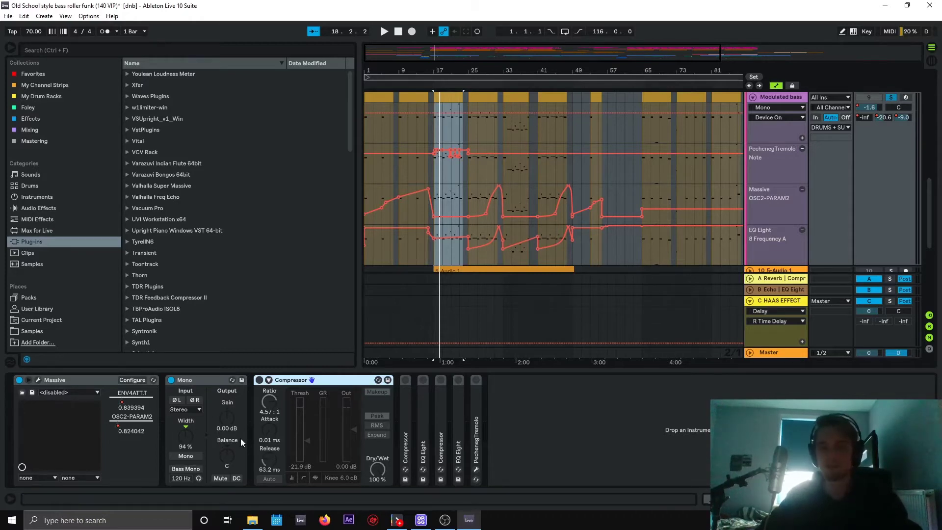
{"action": "left_click", "coordinate": [259, 380]}
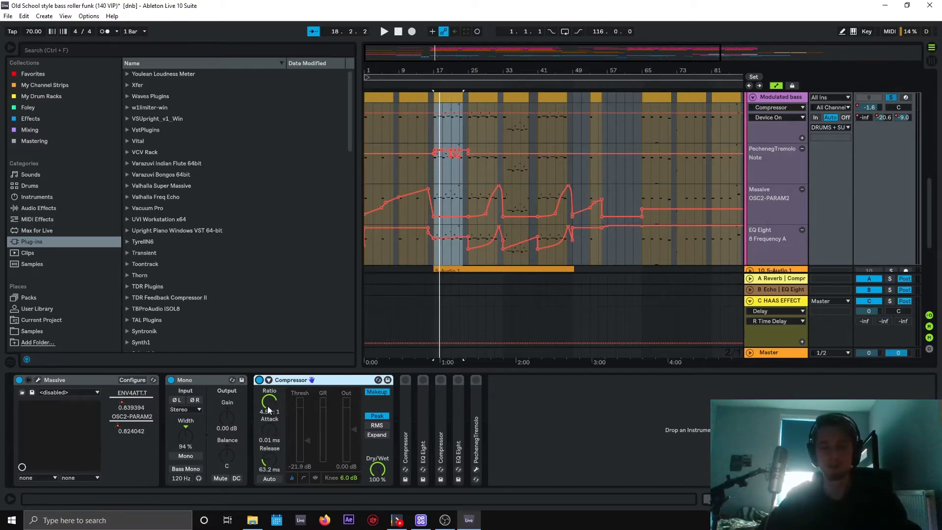
{"action": "double_click", "coordinate": [405, 425]}
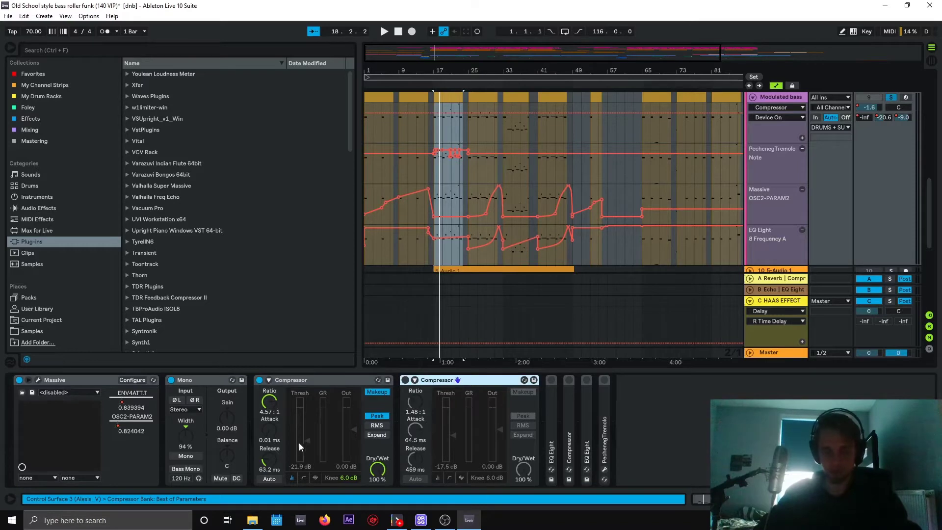
{"action": "left_click", "coordinate": [406, 381]}
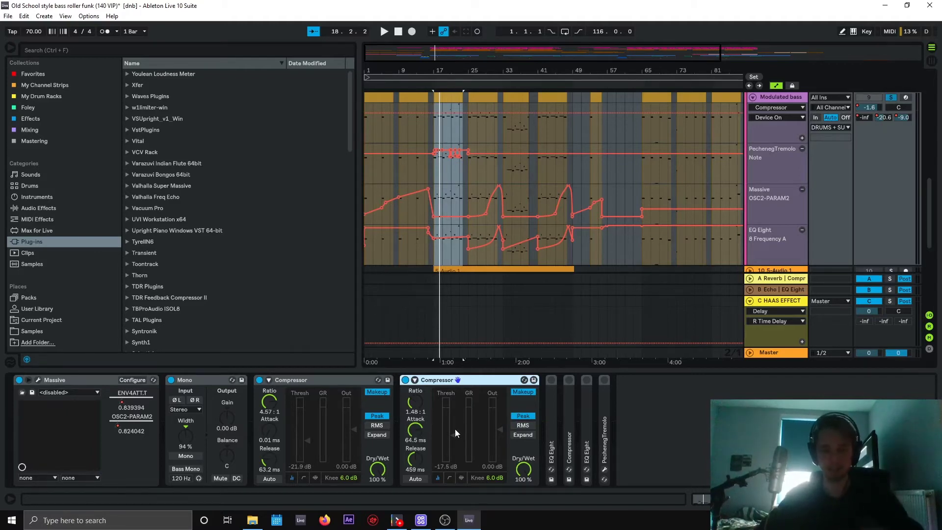
Step: Unfold and switch on the EQ Eight after the second compressor
{"action": "left_click", "coordinate": [548, 398]}
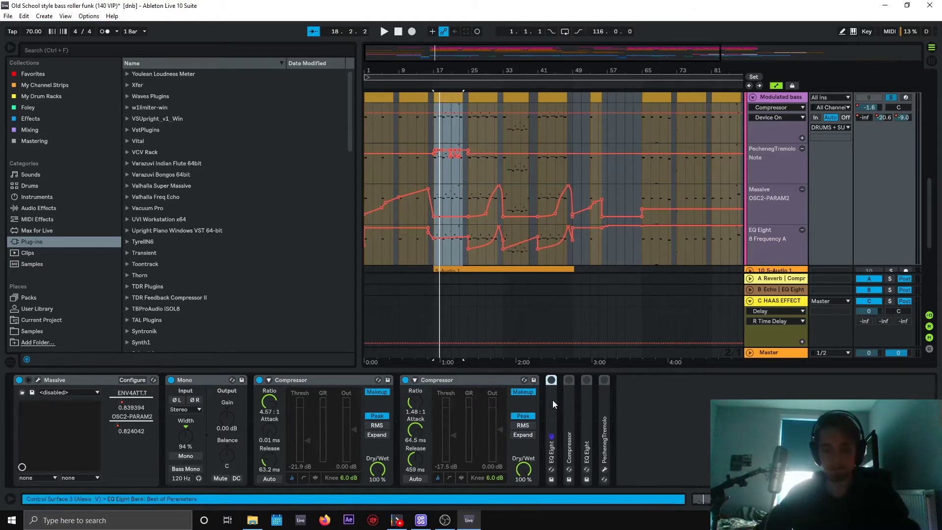
{"action": "double_click", "coordinate": [552, 399]}
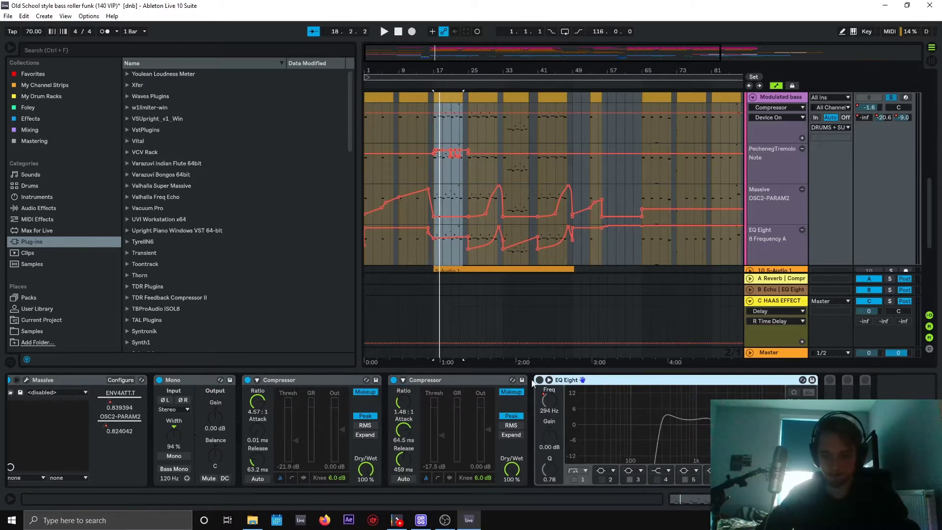
{"action": "left_click", "coordinate": [539, 381]}
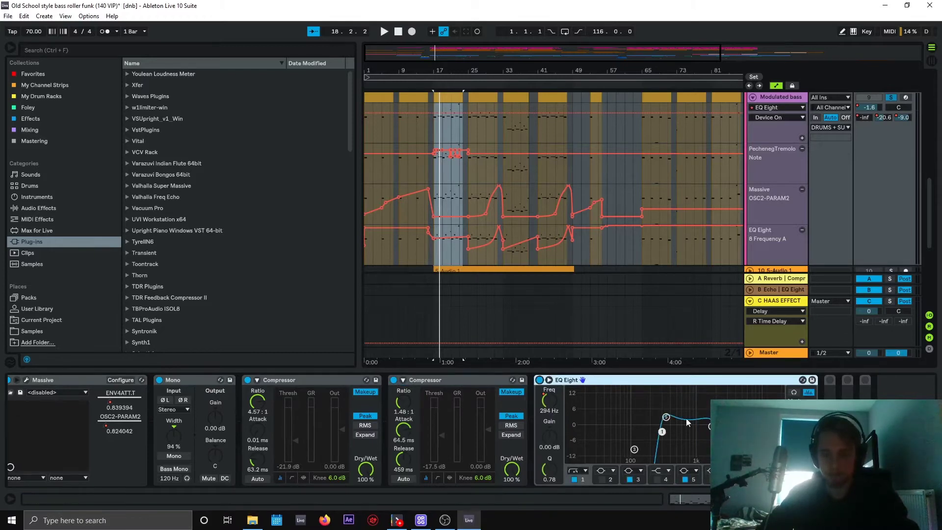
Step: Show the EQ Eight's band 1 frequency automation across the arrangement and select its band 5
{"action": "left_click", "coordinate": [544, 402]}
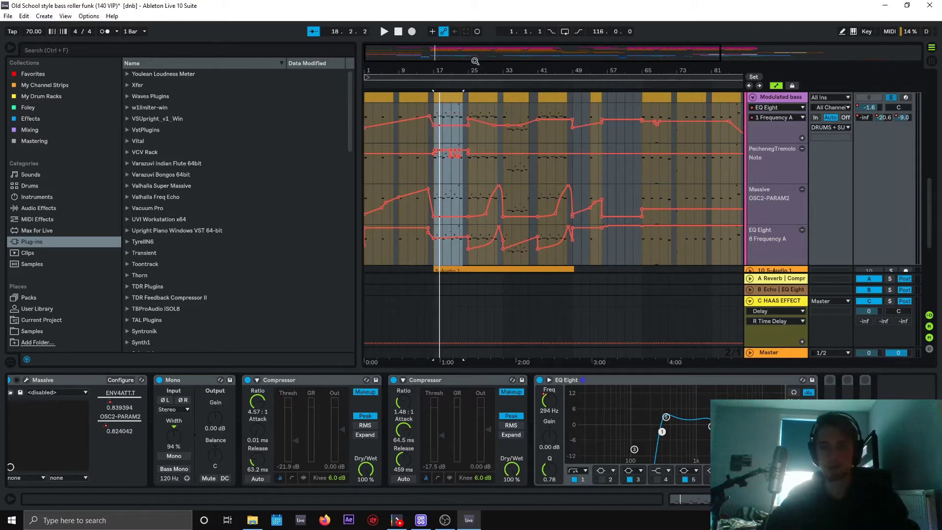
{"action": "scroll", "coordinate": [375, 125], "scroll_direction": "down", "scroll_amount": 2}
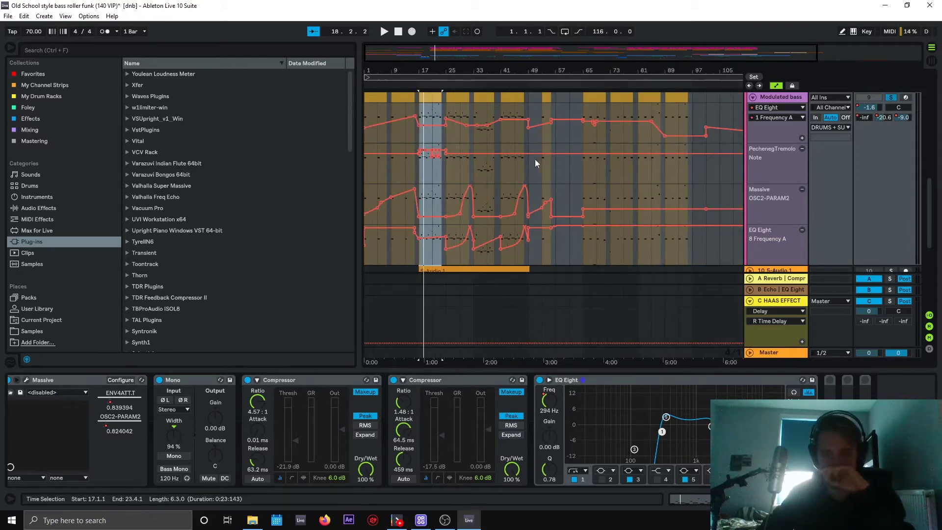
{"action": "left_click_drag", "start_coordinate": [436, 47], "coordinate": [436, 53]}
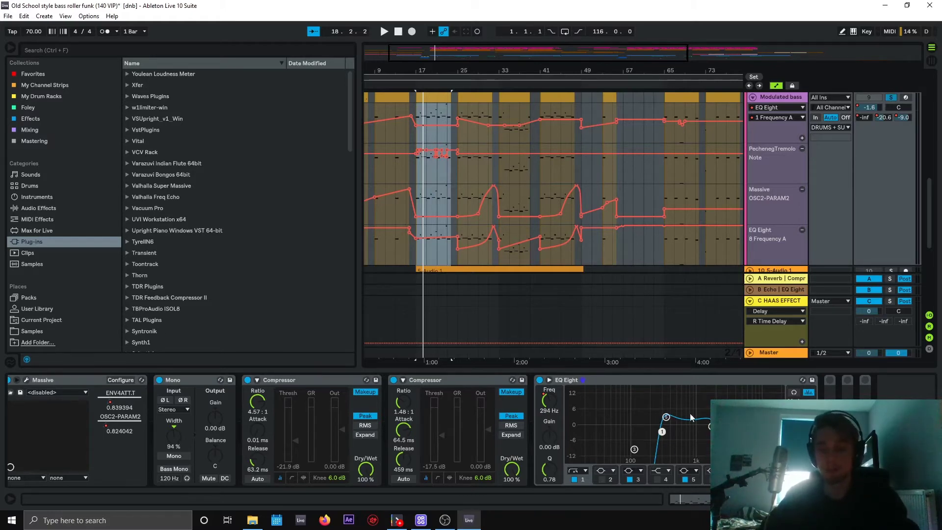
{"action": "left_click", "coordinate": [669, 417]}
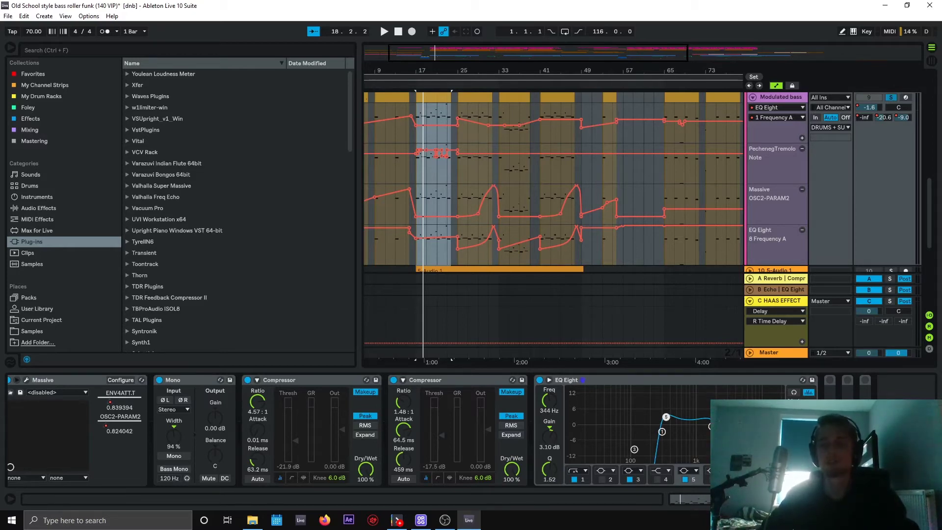
Step: Unfold and switch on the sidechain compressor, keeping K/S as its audio source and Post FX as the tap point
{"action": "left_click", "coordinate": [881, 380]}
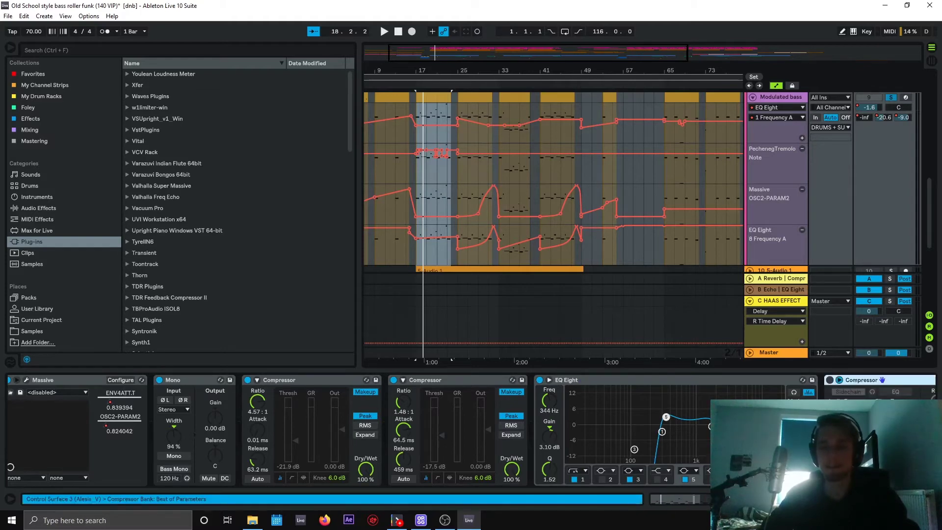
{"action": "left_click", "coordinate": [603, 384]}
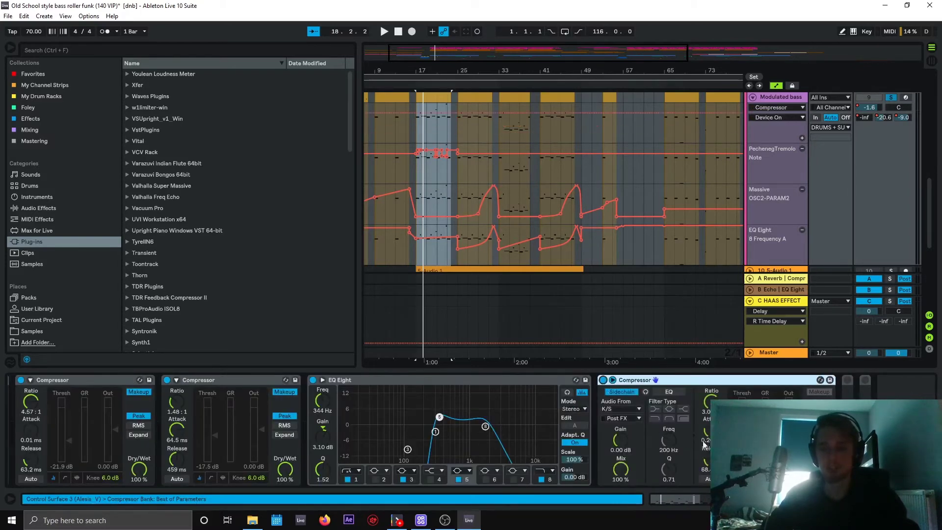
{"action": "left_click", "coordinate": [623, 409]}
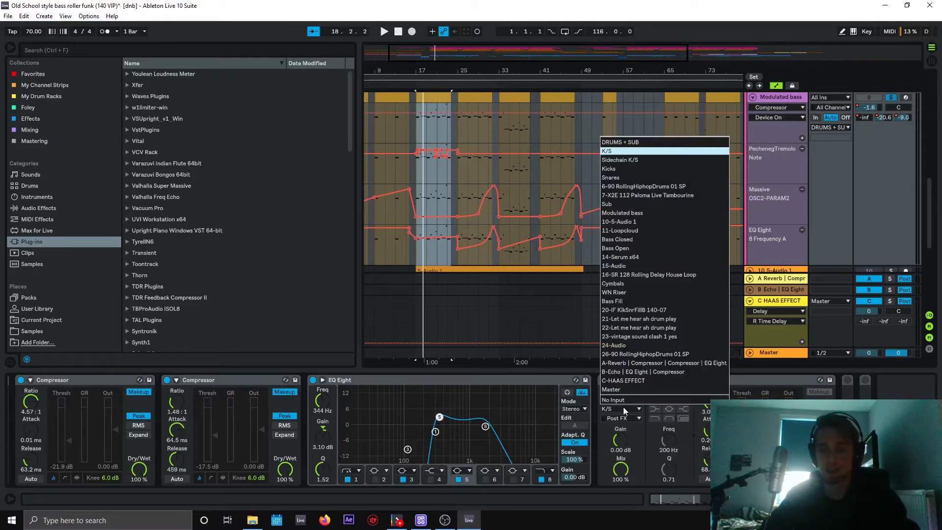
{"action": "left_click", "coordinate": [622, 411]}
{"action": "left_click", "coordinate": [620, 418]}
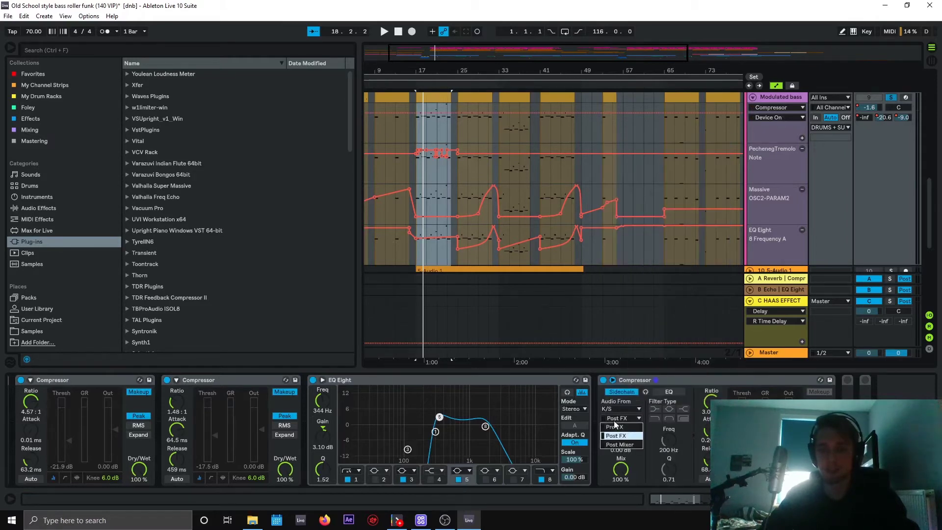
{"action": "left_click", "coordinate": [622, 436]}
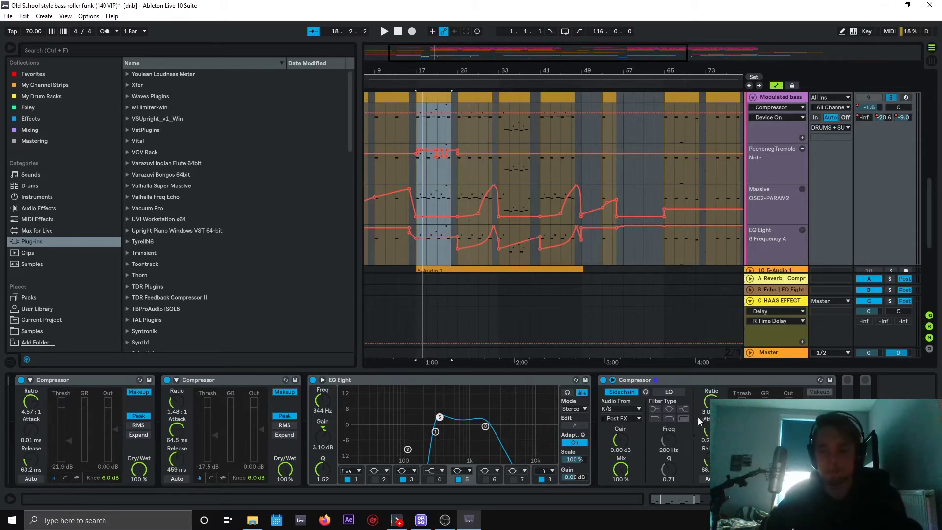
Step: Fold the first EQ Eight, the second compressor and the sidechain compressor, and unfold and switch on the second EQ Eight
{"action": "left_click", "coordinate": [656, 380]}
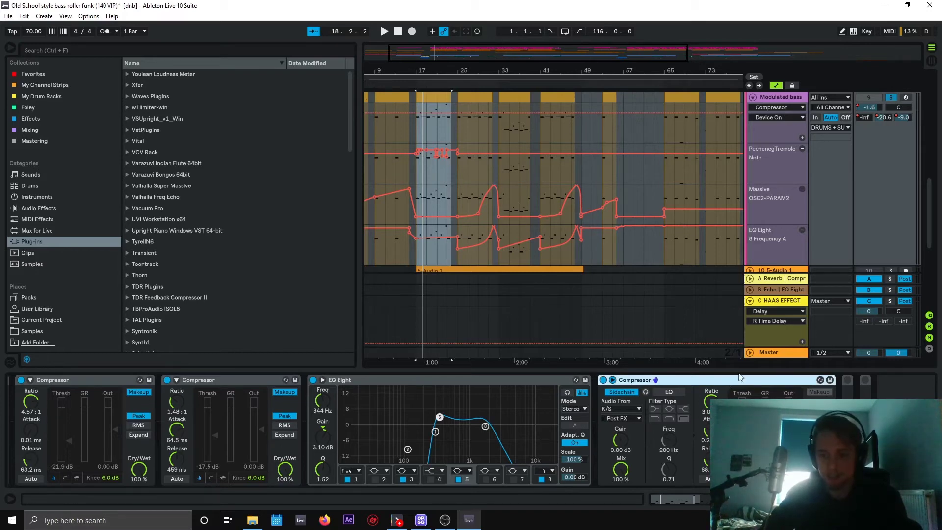
{"action": "double_click", "coordinate": [418, 380]}
{"action": "double_click", "coordinate": [232, 380]}
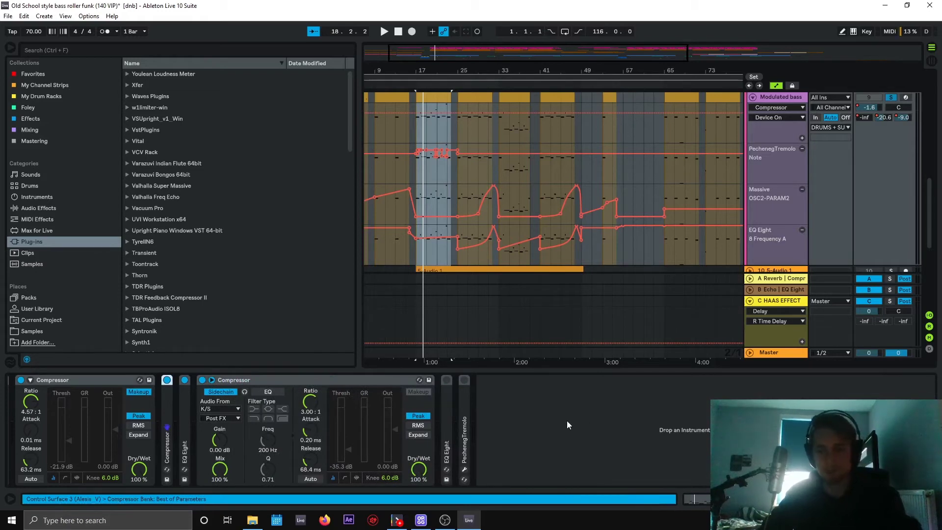
{"action": "double_click", "coordinate": [445, 413]}
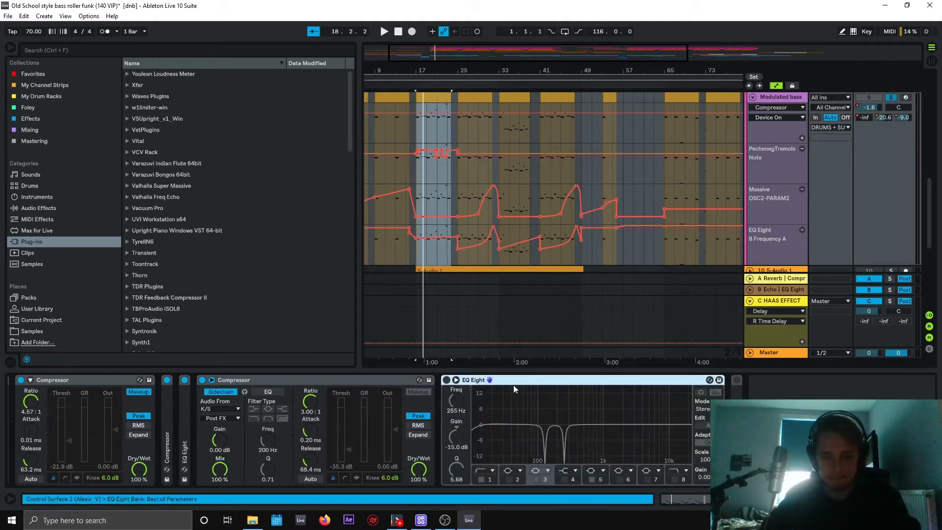
{"action": "double_click", "coordinate": [320, 379]}
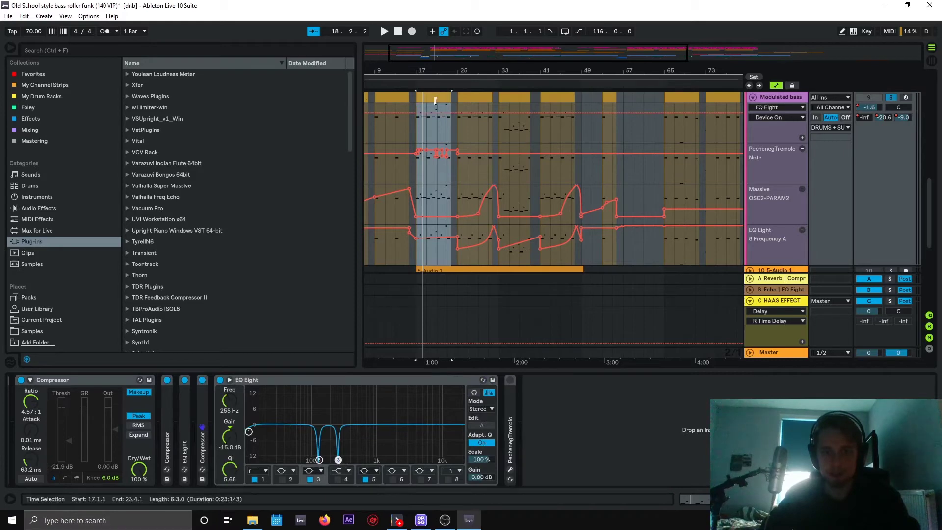
Step: Unfold the first EQ Eight, show its band 8 frequency automation in the arrangement, and hide the device view
{"action": "key", "text": "minus"}
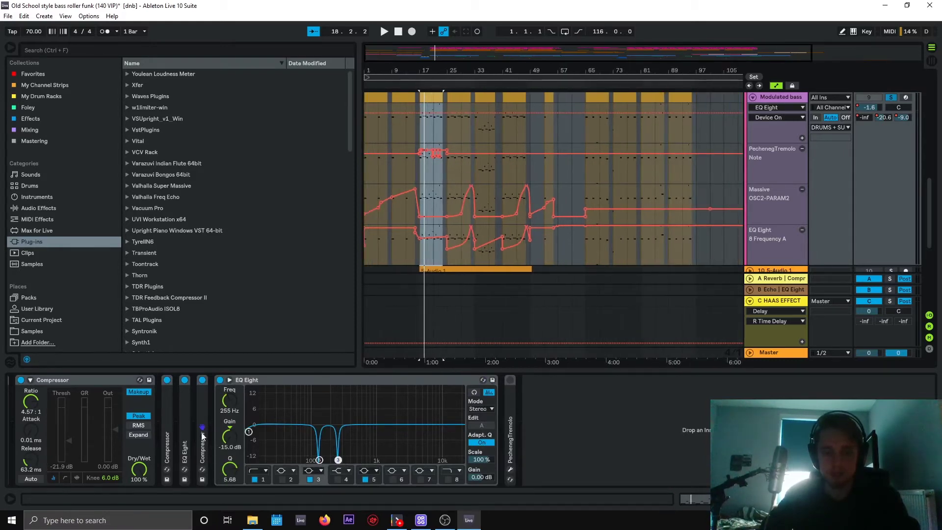
{"action": "double_click", "coordinate": [180, 440]}
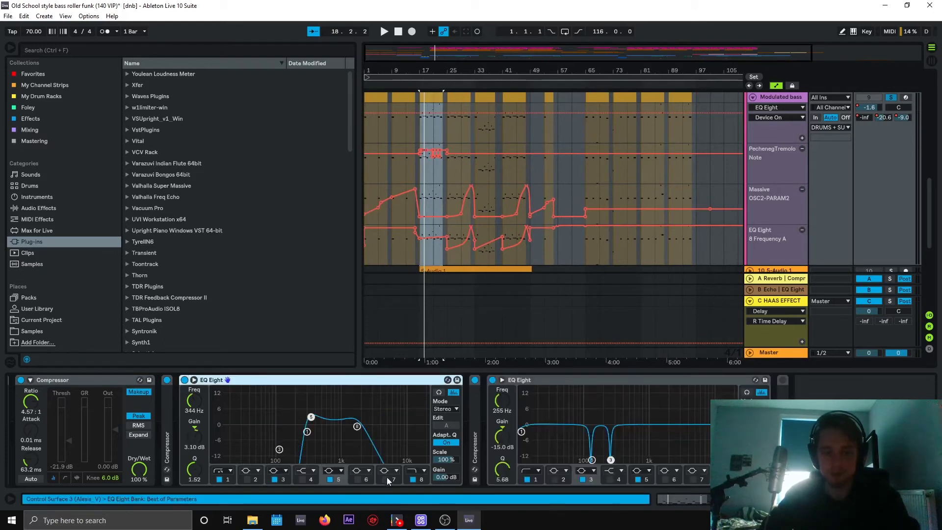
{"action": "left_click", "coordinate": [422, 482]}
{"action": "left_click", "coordinate": [193, 400]}
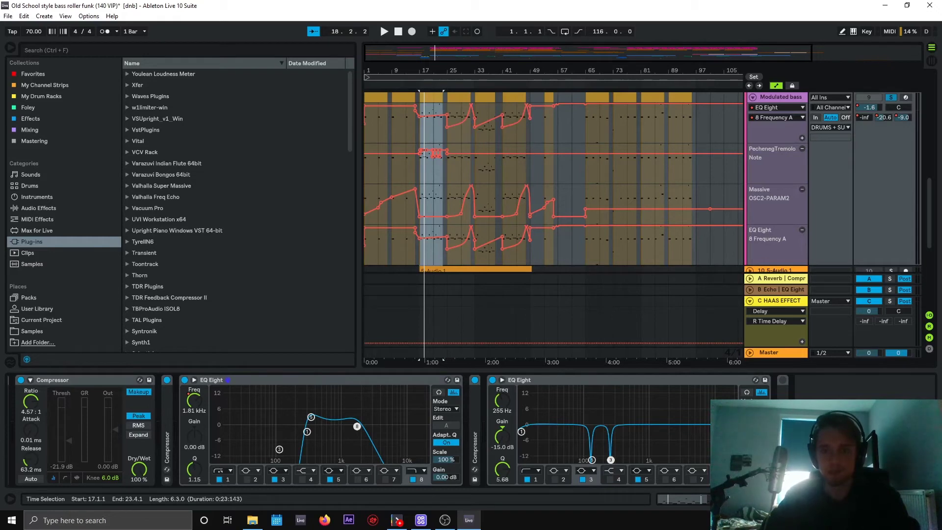
{"action": "key", "text": "ctrl+alt+l"}
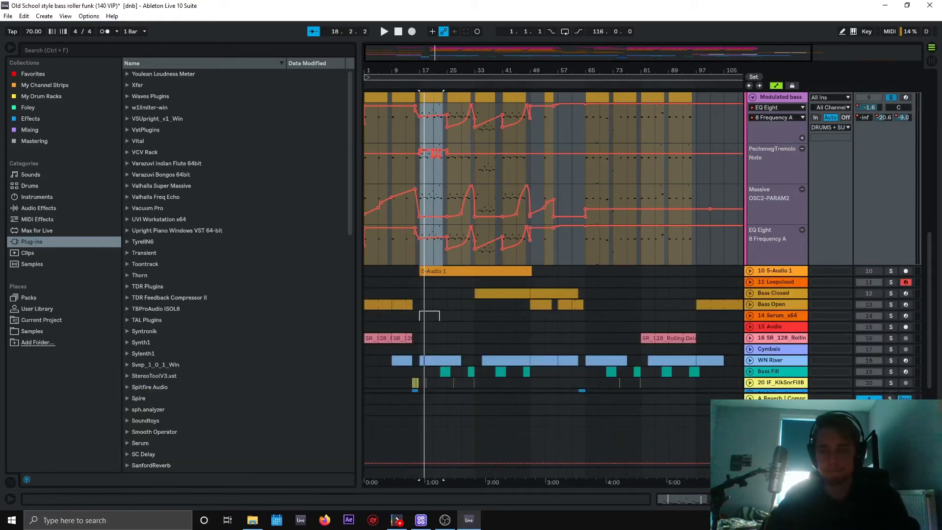
Step: Reopen the Modulated bass's device chain, fold the compressors and first EQ Eight, and unfold the second EQ Eight and PechenegTremolo
{"action": "double_click", "coordinate": [777, 97]}
{"action": "double_click", "coordinate": [637, 380]}
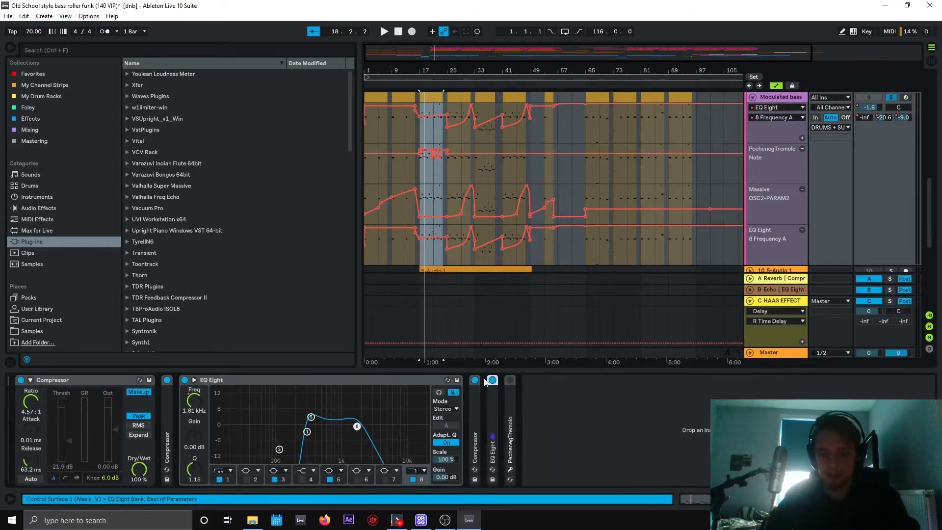
{"action": "double_click", "coordinate": [392, 379]}
{"action": "double_click", "coordinate": [237, 421]}
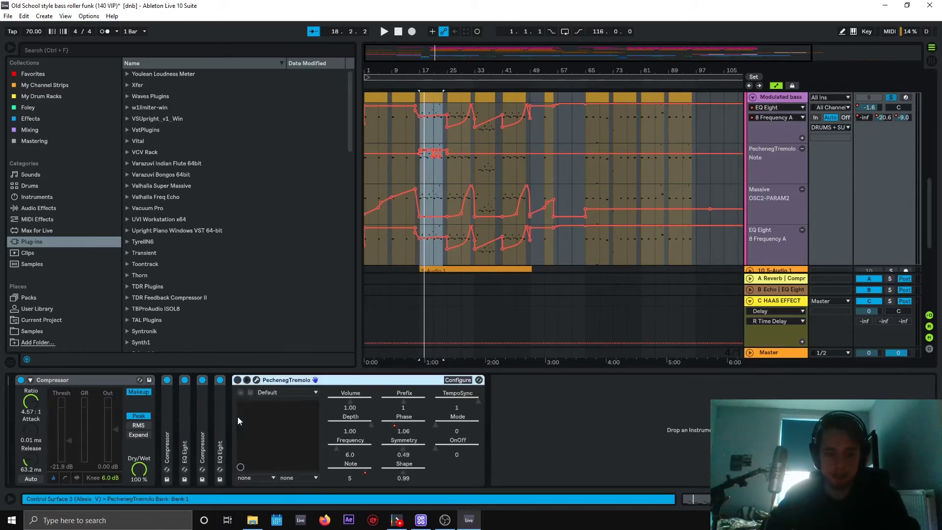
{"action": "double_click", "coordinate": [112, 381]}
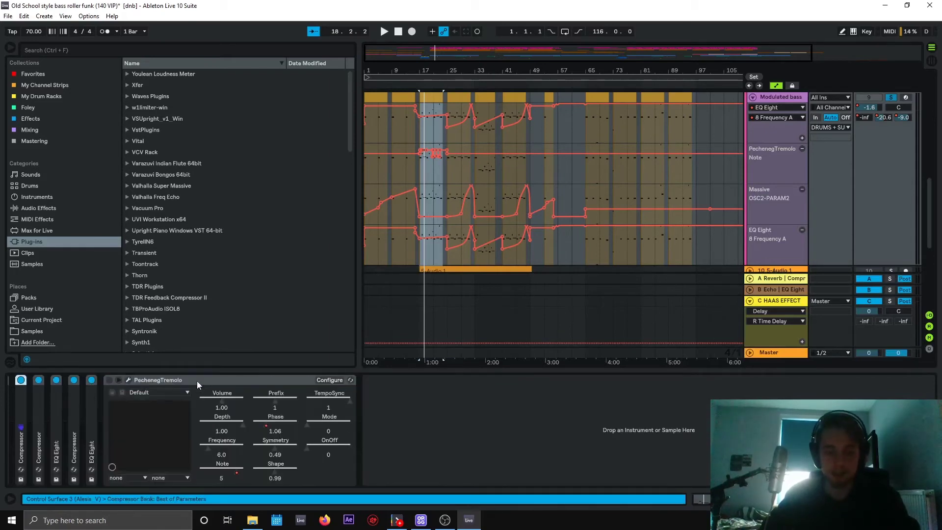
{"action": "double_click", "coordinate": [93, 405]}
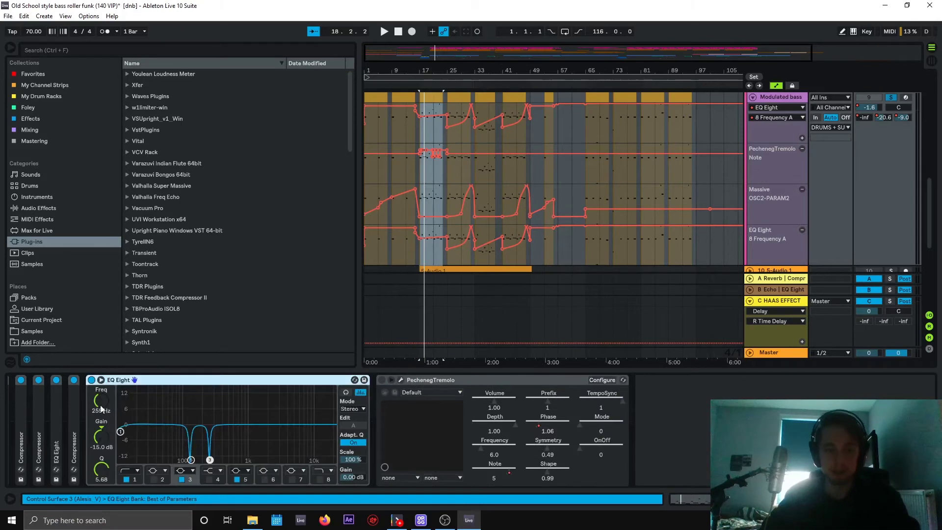
Step: Play the Modulated bass briefly, switch on PechenegTremolo, and open its plug-in window clear of the device chain
{"action": "left_click", "coordinate": [430, 386]}
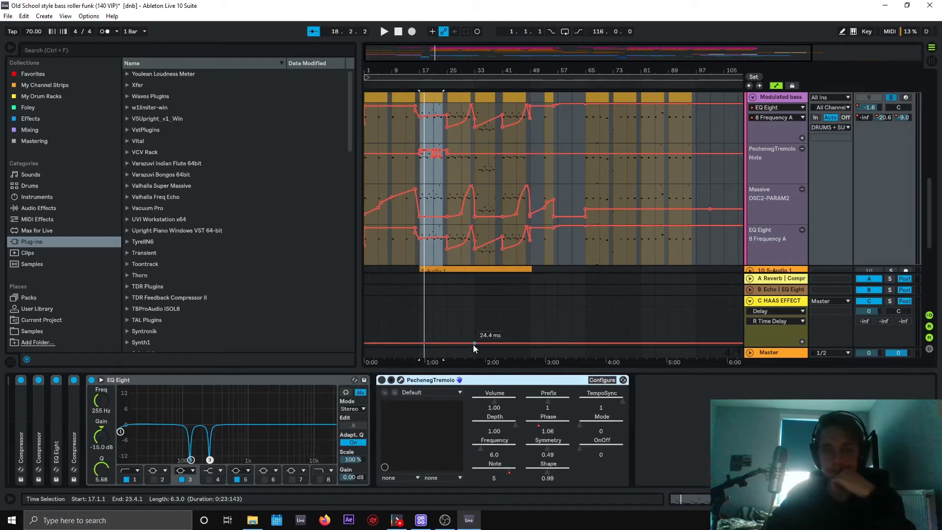
{"action": "mouse_move", "coordinate": [418, 109]}
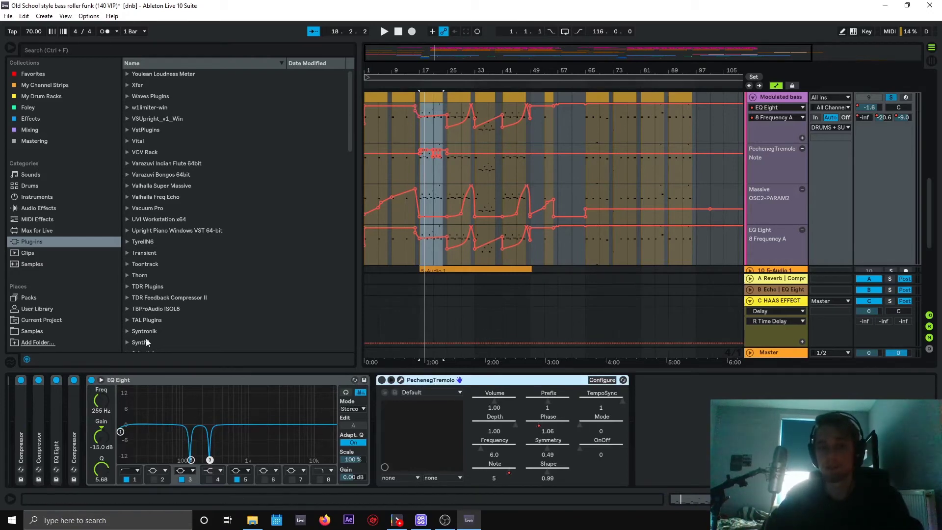
{"action": "key", "text": "space"}
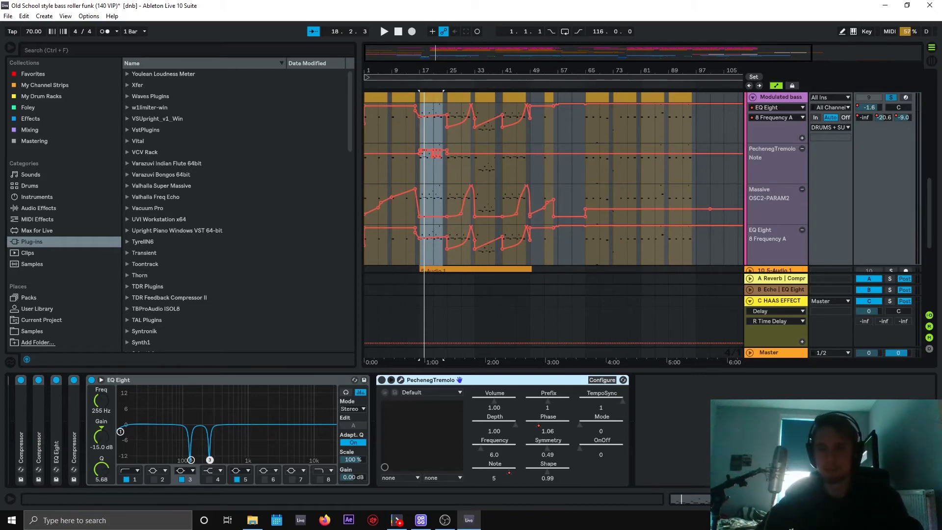
{"action": "left_click", "coordinate": [420, 382]}
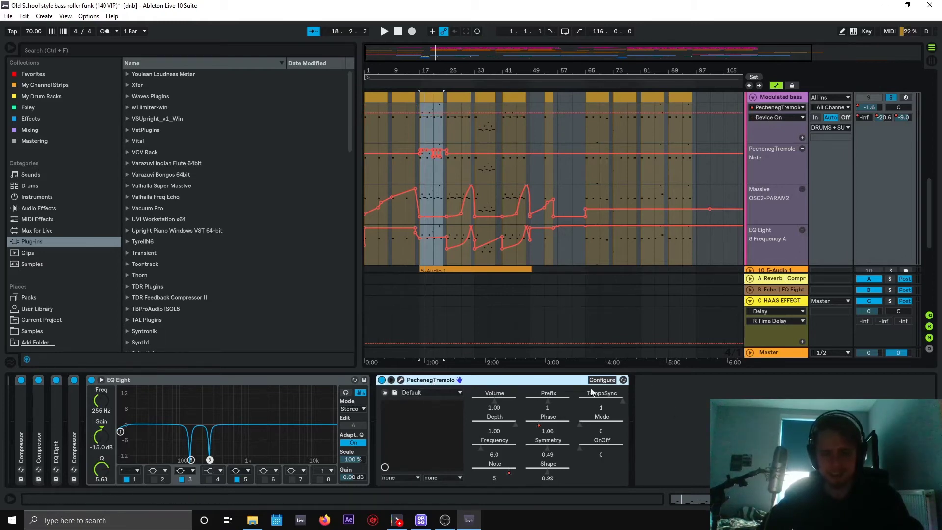
{"action": "left_click", "coordinate": [400, 380]}
{"action": "left_click_drag", "start_coordinate": [240, 109], "coordinate": [272, 74]}
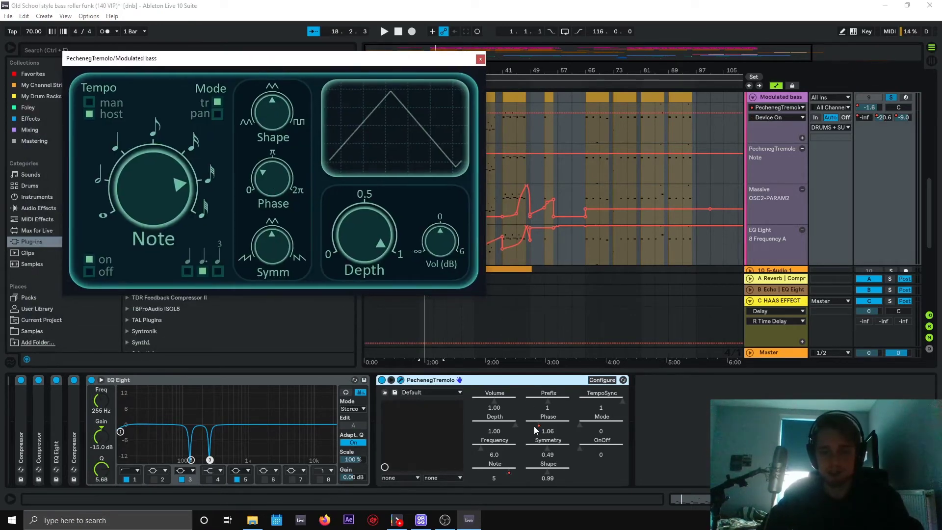
Step: Try a PechenegTremolo Phase of 1.11 and re-enable the parameter's automation
{"action": "left_click_drag", "start_coordinate": [283, 183], "coordinate": [283, 161]}
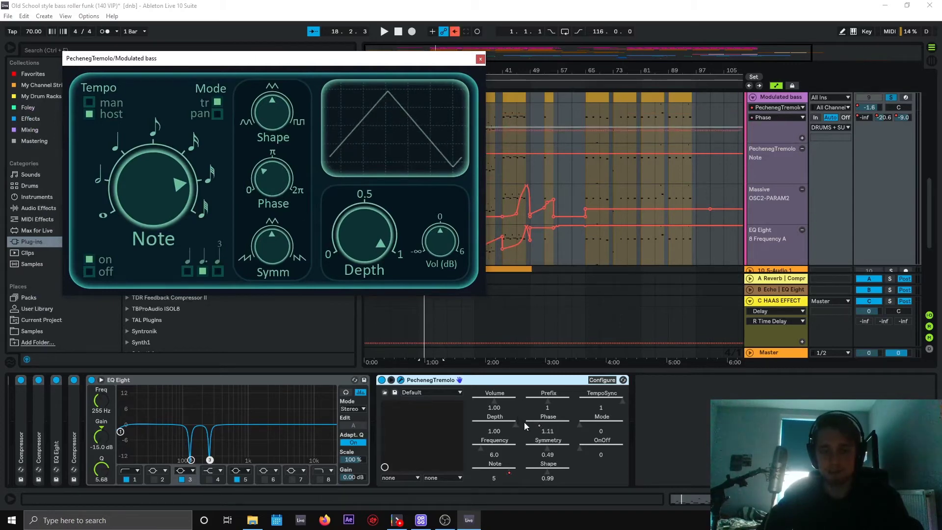
{"action": "right_click", "coordinate": [537, 423]}
{"action": "left_click", "coordinate": [549, 458]}
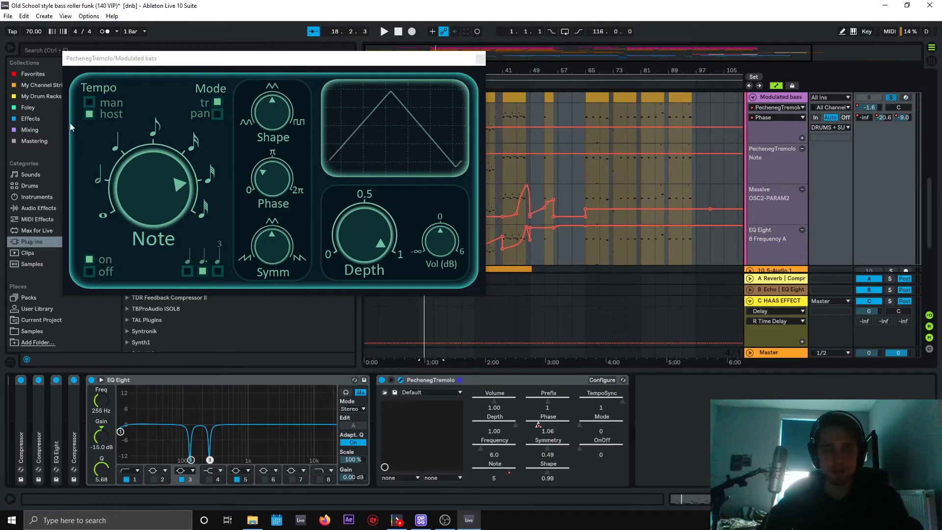
Step: Show the PechenegTremolo's Mode and Depth parameters in the Modulated bass's automation lane, keeping Mode on tr
{"action": "left_click", "coordinate": [217, 103]}
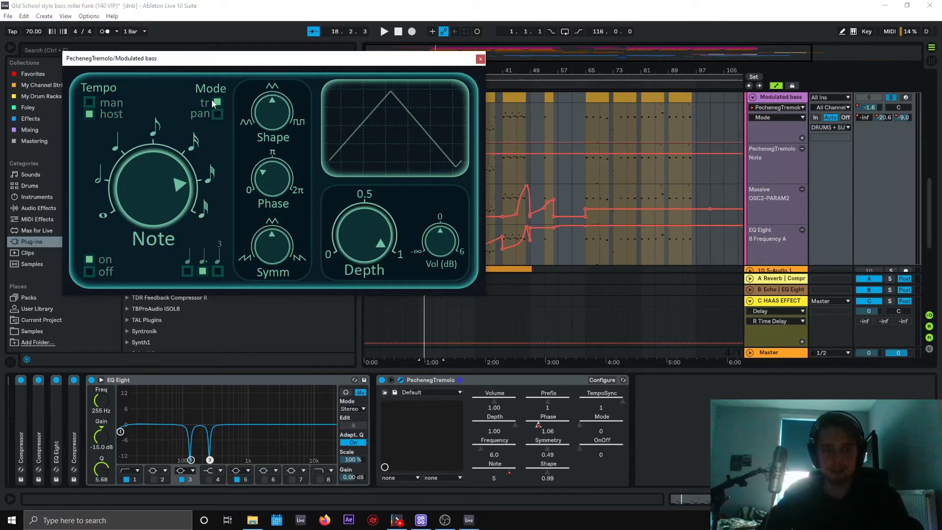
{"action": "left_click_drag", "start_coordinate": [222, 57], "coordinate": [346, 122]}
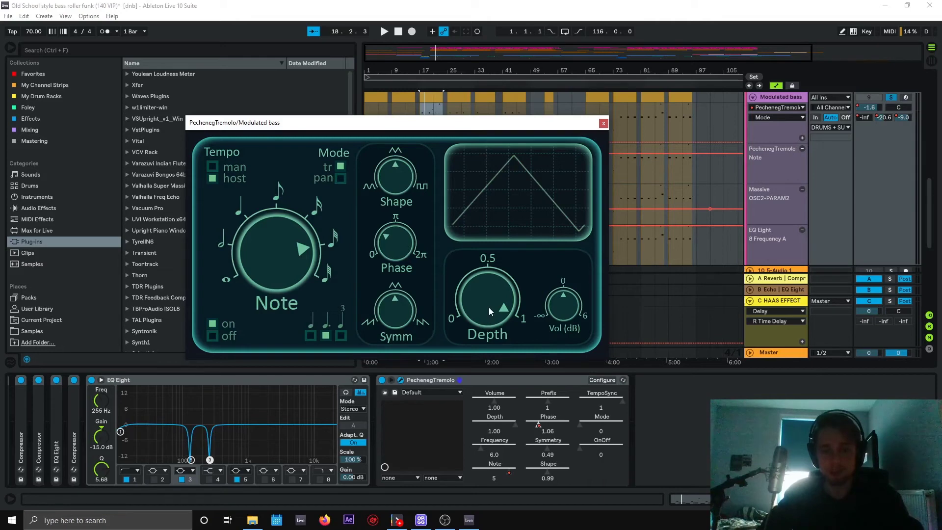
{"action": "left_click", "coordinate": [495, 292]}
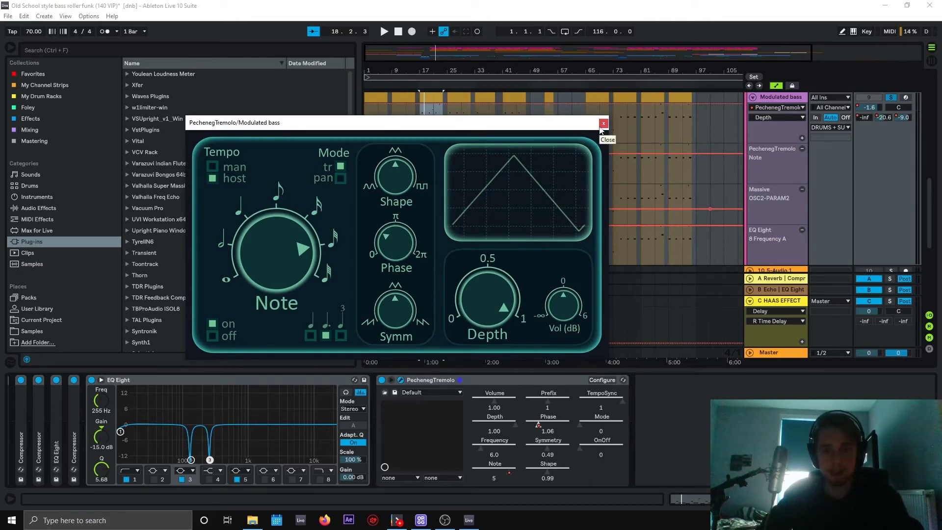
{"action": "left_click_drag", "start_coordinate": [588, 122], "coordinate": [404, 93]}
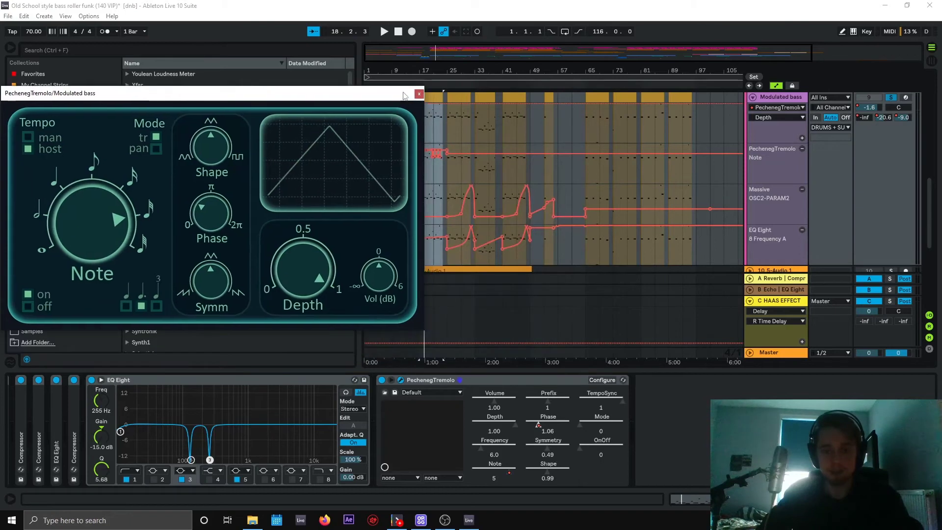
Step: Show the PechenegTremolo's Note automation in the arrangement and close the plug-in window
{"action": "left_click", "coordinate": [510, 472]}
{"action": "left_click_drag", "start_coordinate": [367, 98], "coordinate": [284, 108]}
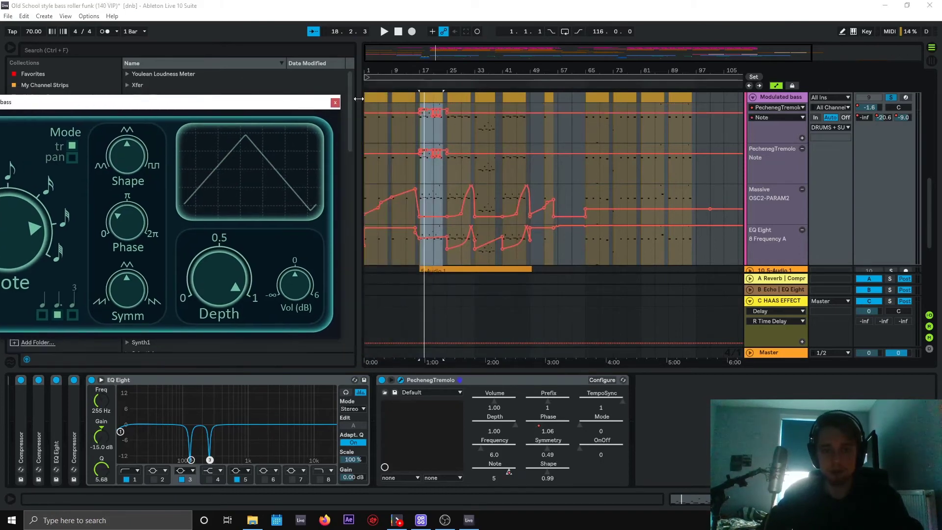
{"action": "left_click", "coordinate": [335, 102]}
Step: Play the Modulated bass from bar 17 to audition the tremolo's Note automation
{"action": "left_click_drag", "start_coordinate": [418, 48], "coordinate": [474, 129]}
{"action": "left_click_drag", "start_coordinate": [466, 74], "coordinate": [457, 131]}
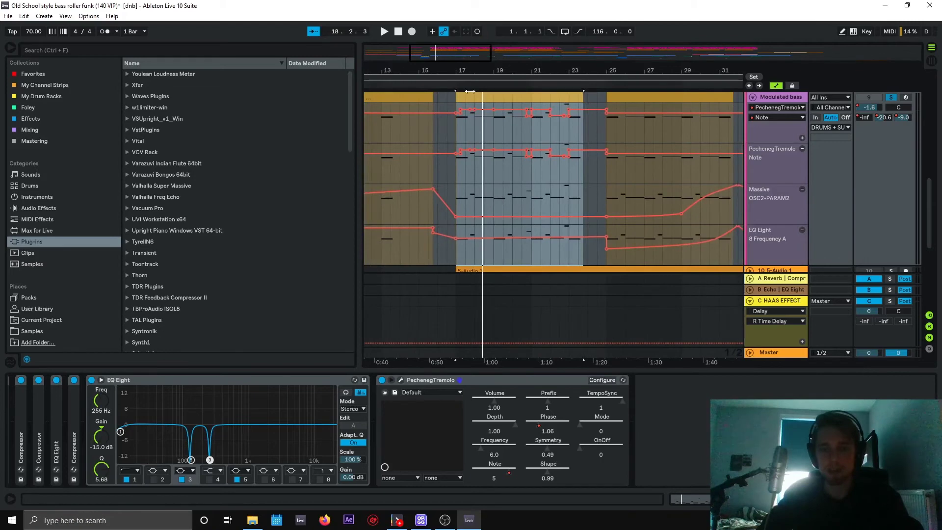
{"action": "left_click_drag", "start_coordinate": [445, 74], "coordinate": [453, 98]}
{"action": "left_click", "coordinate": [504, 126]}
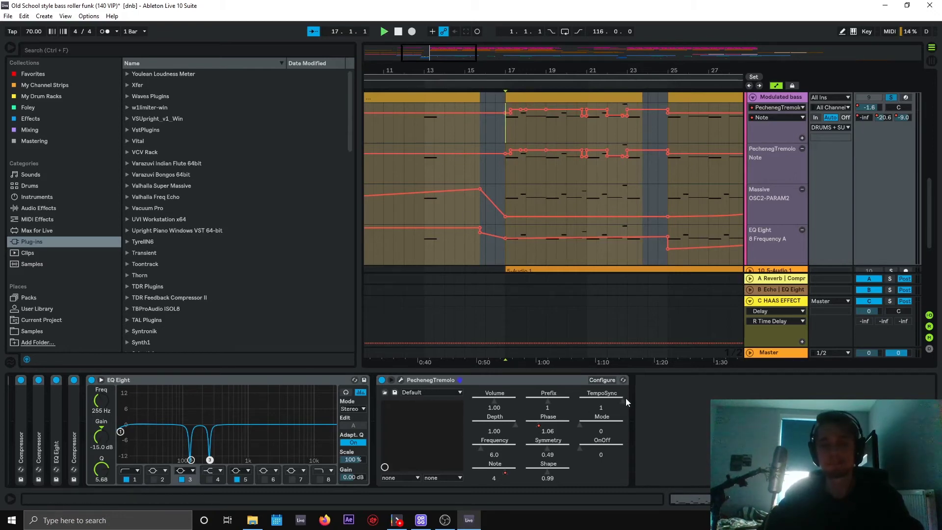
{"action": "key", "text": "space"}
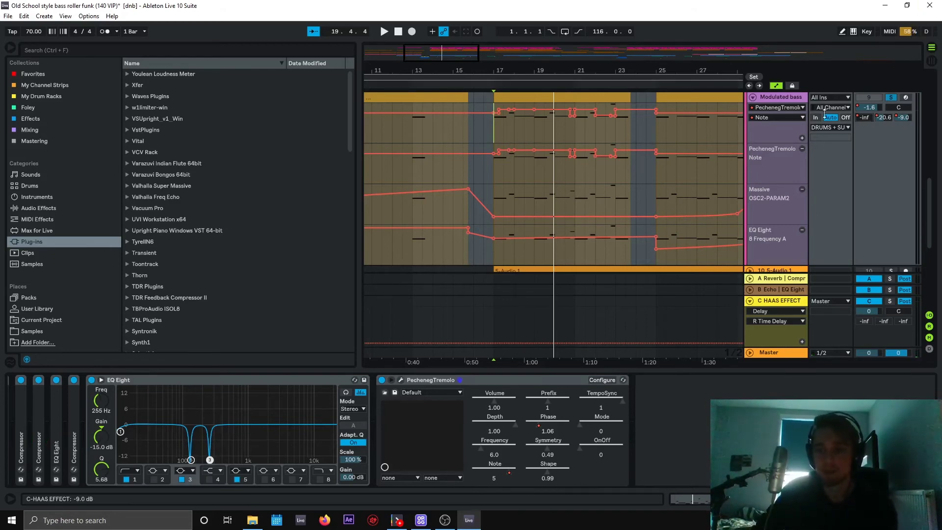
Step: Show the Modulated bass's A-Reverb send automation across the arrangement and open the A Reverb return's device chain
{"action": "left_click", "coordinate": [863, 118]}
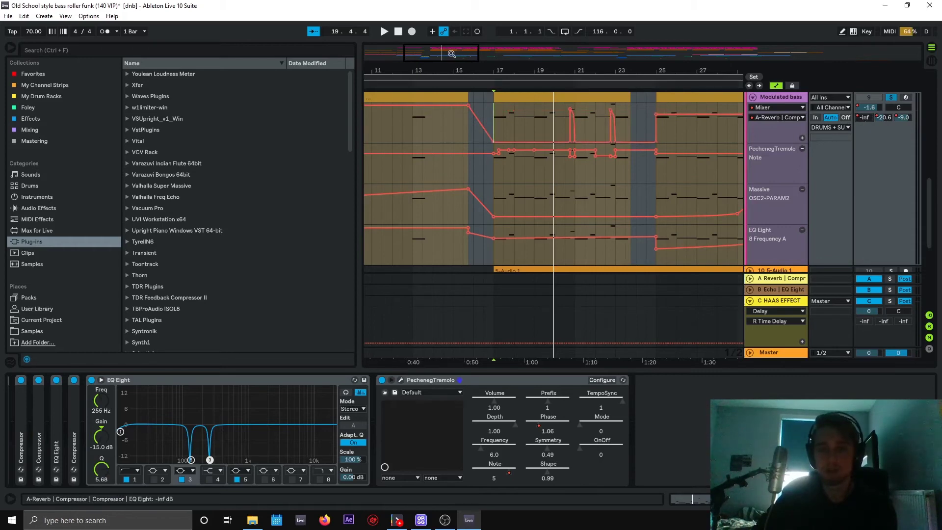
{"action": "left_click_drag", "start_coordinate": [434, 70], "coordinate": [449, 64]}
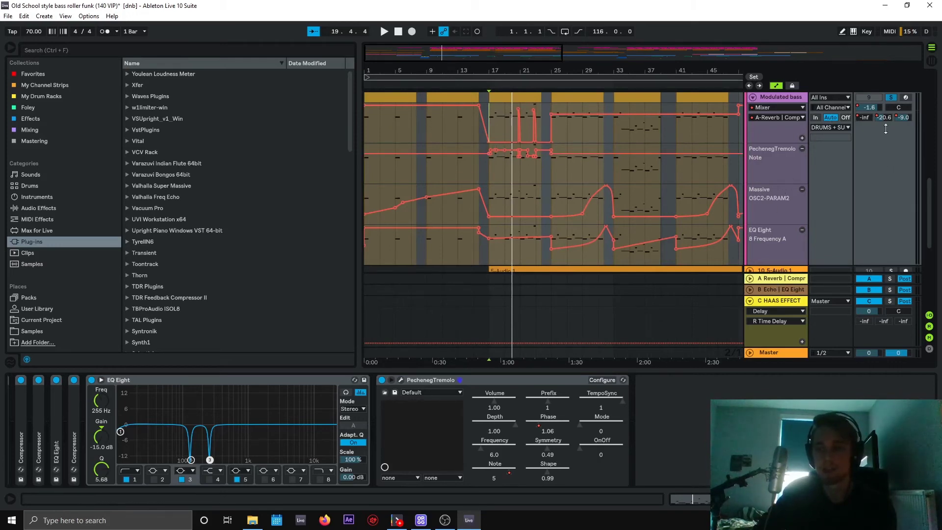
{"action": "left_click", "coordinate": [778, 281]}
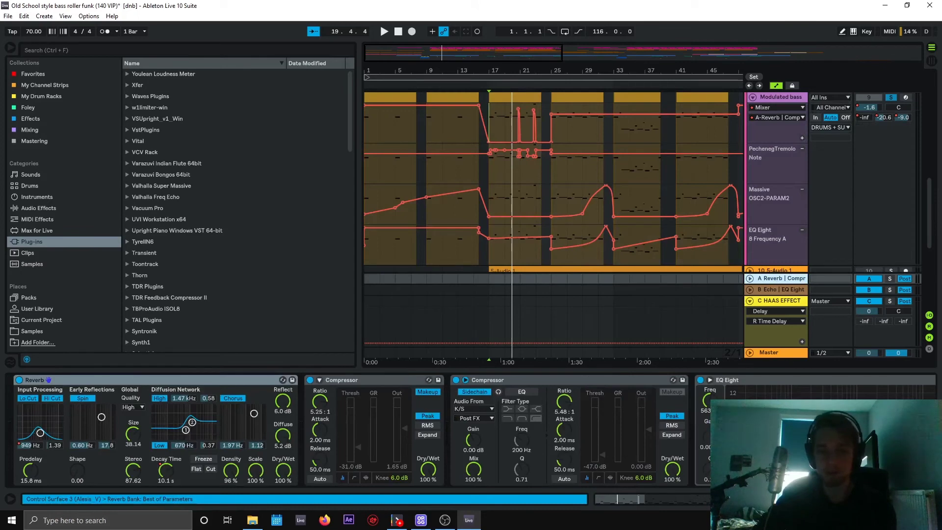
{"action": "mouse_move", "coordinate": [49, 380]}
{"action": "left_mouse_down"}
{"action": "mouse_move", "coordinate": [5, 380]}
{"action": "mouse_move", "coordinate": [49, 379]}
{"action": "left_mouse_up"}
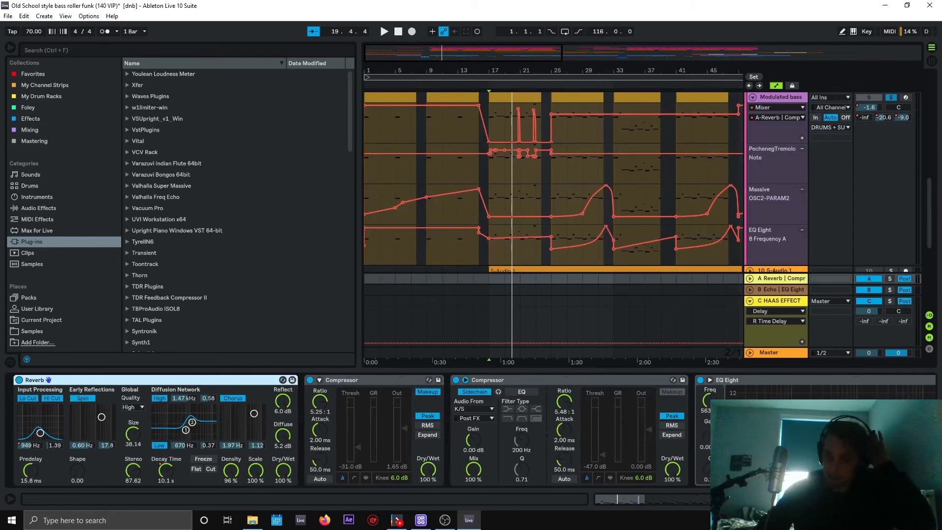
{"action": "scroll", "coordinate": [788, 296], "scroll_direction": "down", "scroll_amount": 3}
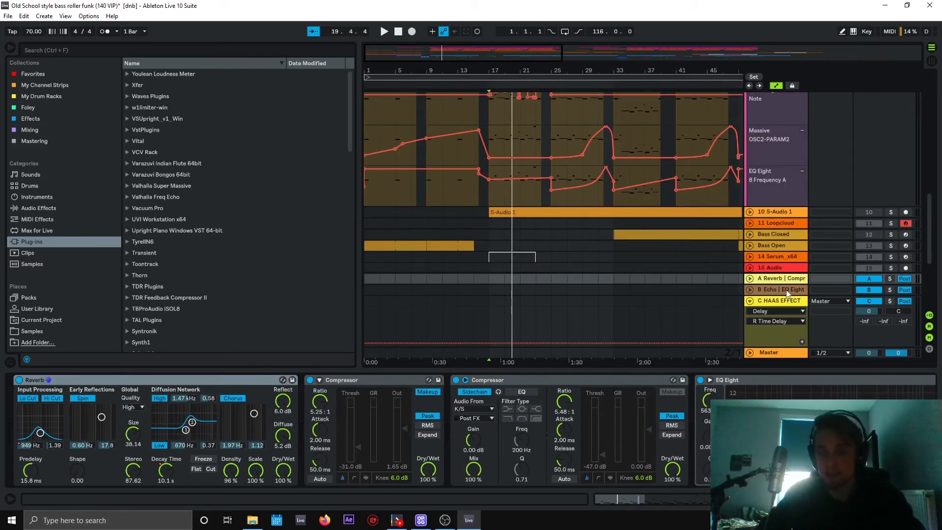
Step: Open the B Echo return's device chain and select band 1 of its EQ Eight
{"action": "left_click", "coordinate": [801, 289]}
{"action": "scroll", "coordinate": [801, 136], "scroll_direction": "up", "scroll_amount": 3}
{"action": "scroll", "coordinate": [801, 141], "scroll_direction": "up", "scroll_amount": 1}
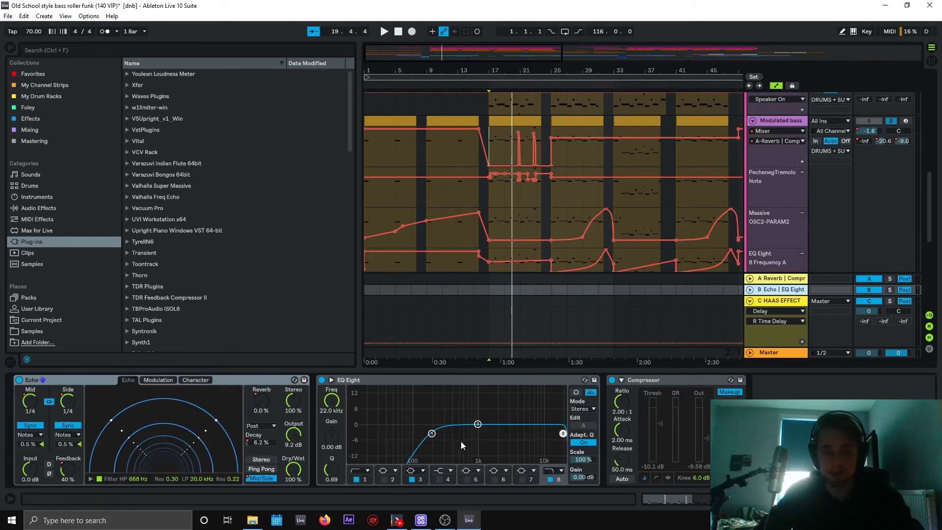
{"action": "left_click", "coordinate": [431, 433]}
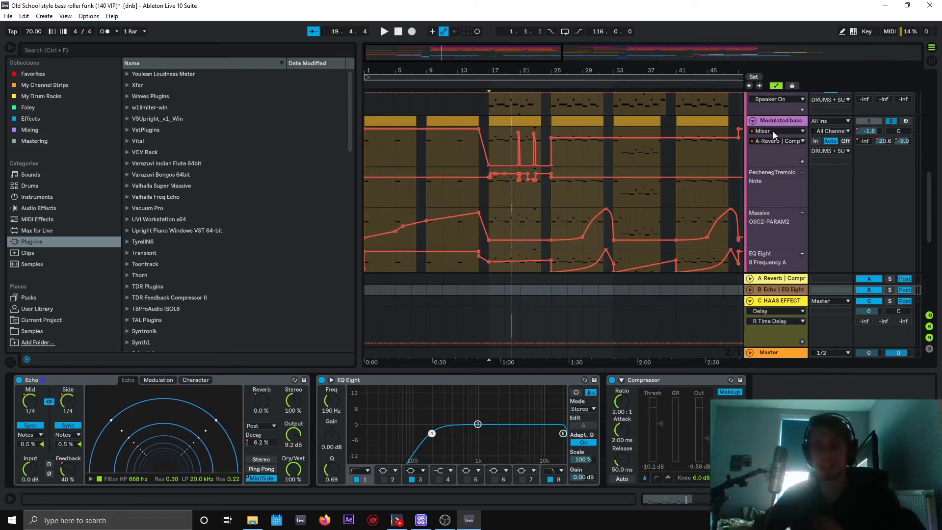
Step: Show the Modulated bass's C-HAAS EFFECT send automation and open the C HAAS EFFECT return's device chain
{"action": "left_click", "coordinate": [902, 141]}
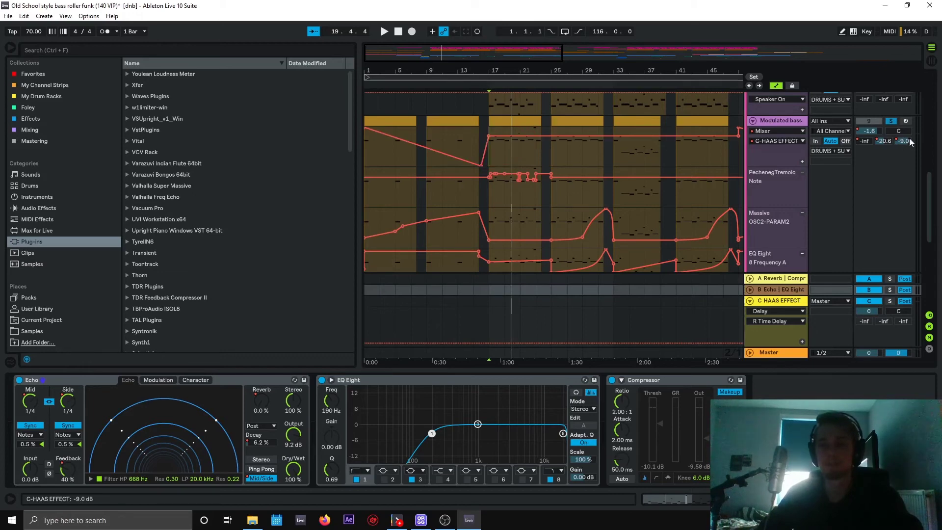
{"action": "left_click", "coordinate": [781, 302]}
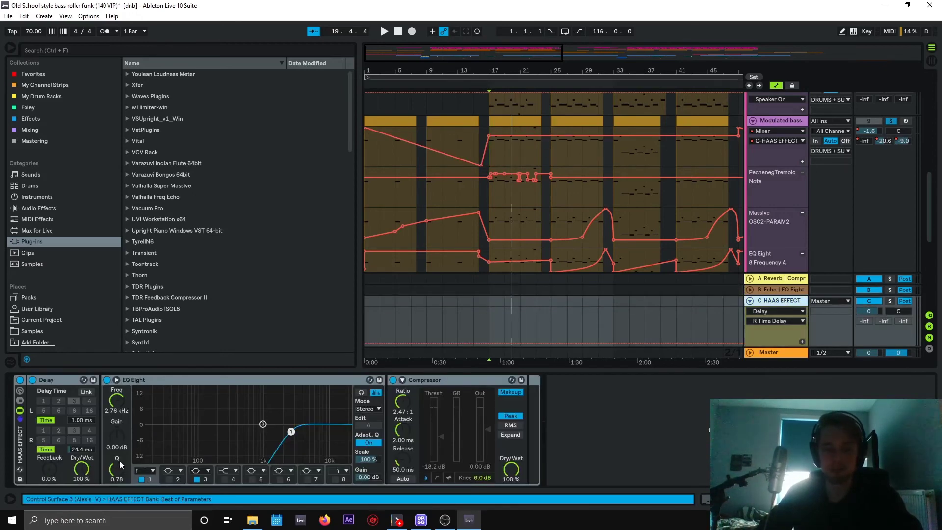